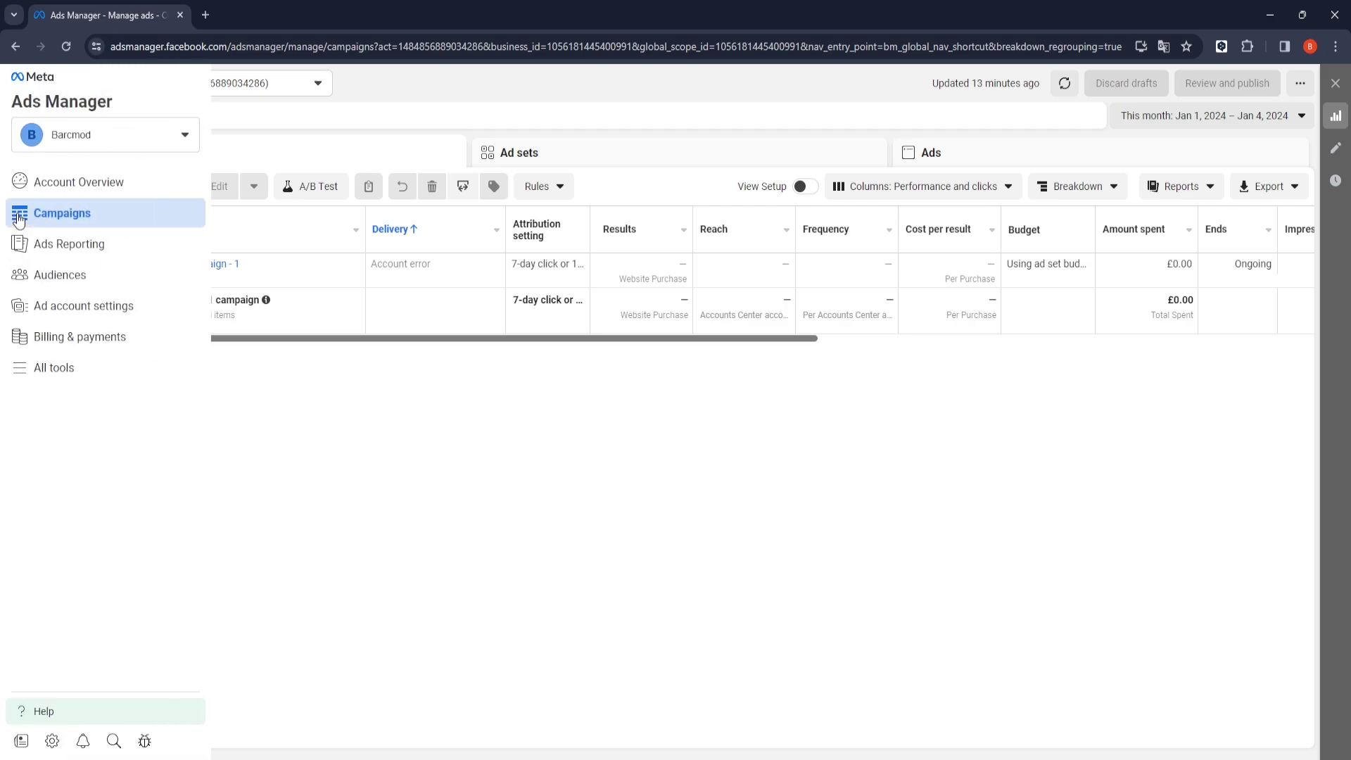
Step: Reach Events Manager from the All tools list in Meta Ads Manager
click(86, 377)
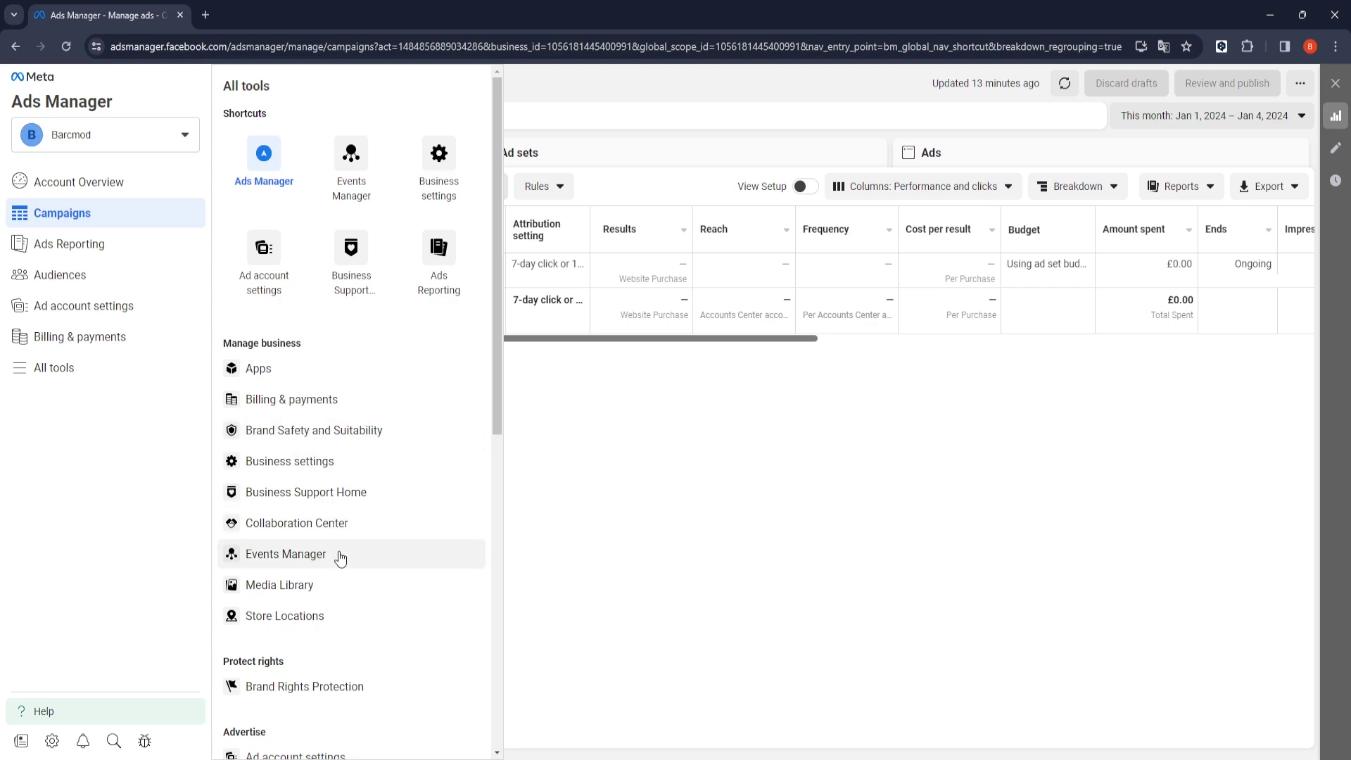
click(340, 559)
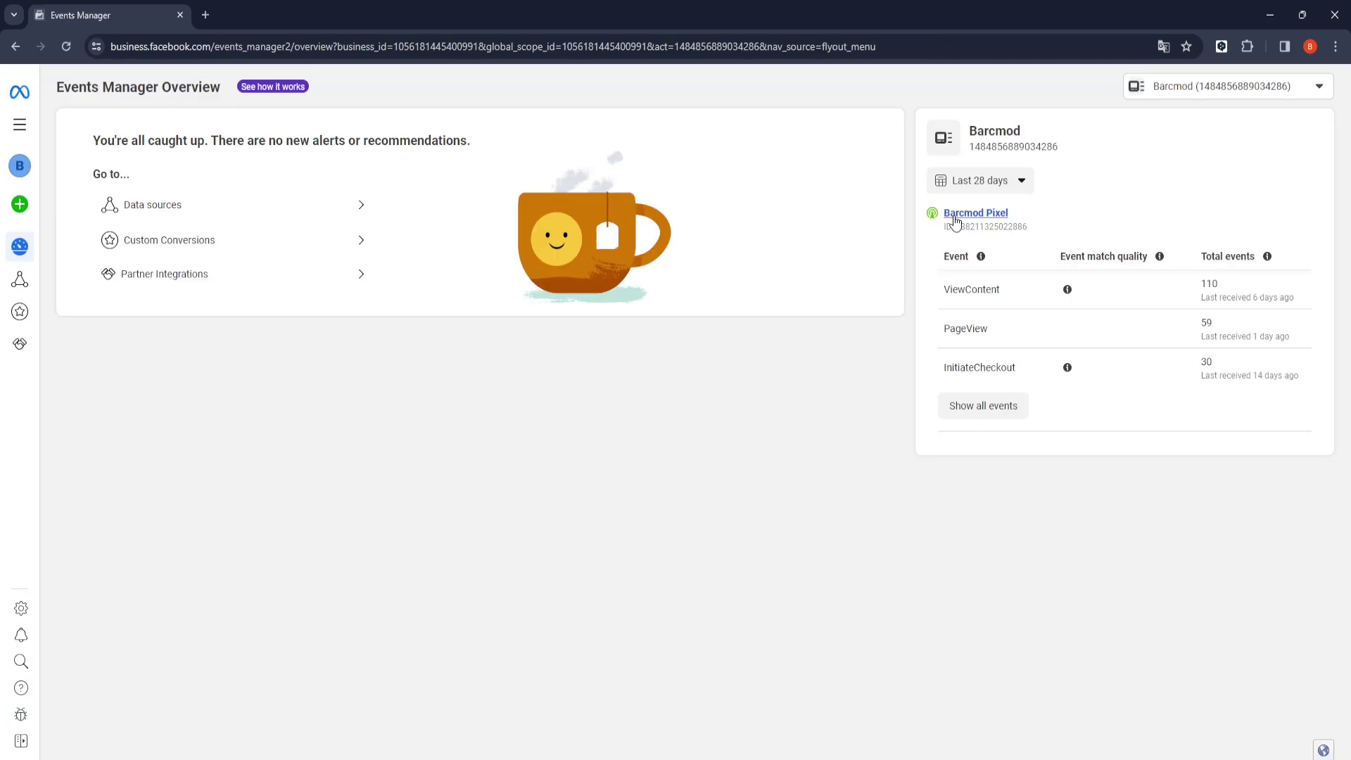
Step: Generate a direct-integration access token in the Barcmod Pixel's settings and copy it
click(954, 216)
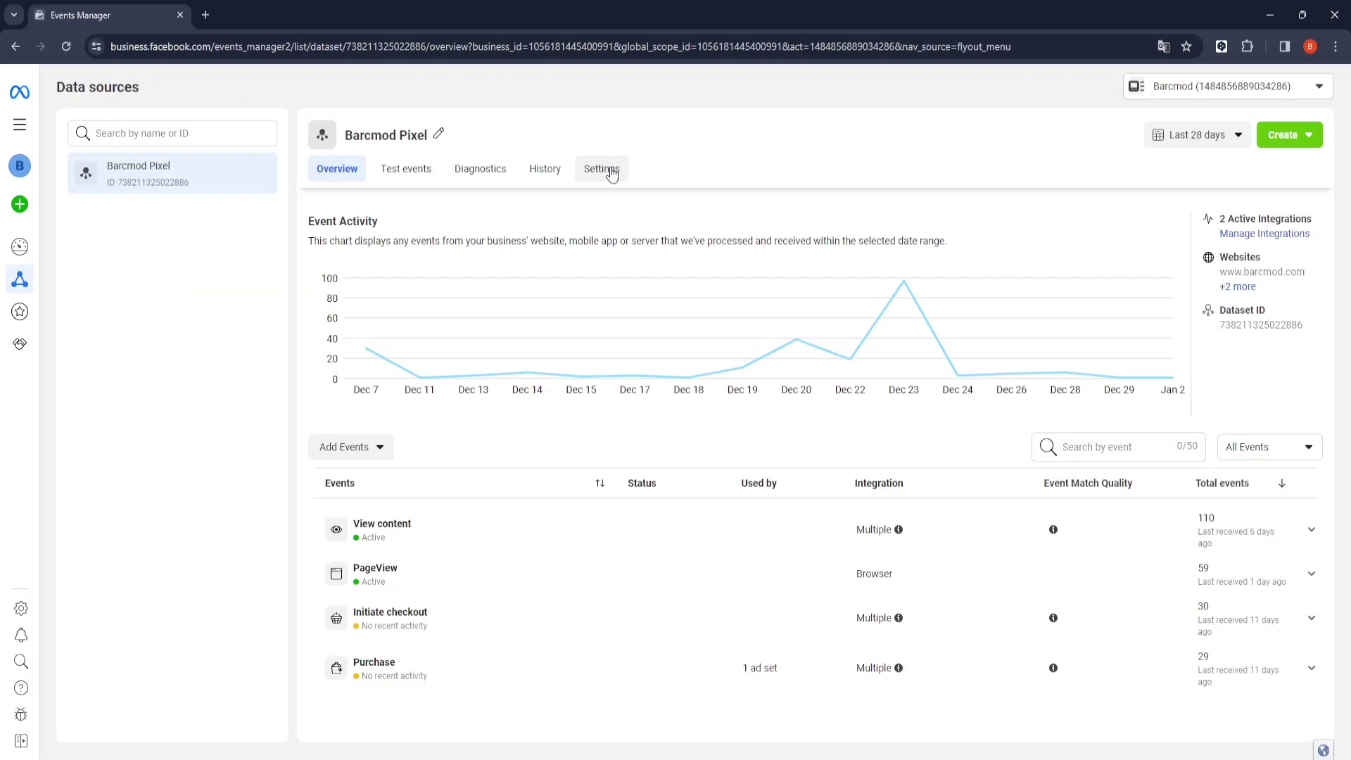
click(610, 170)
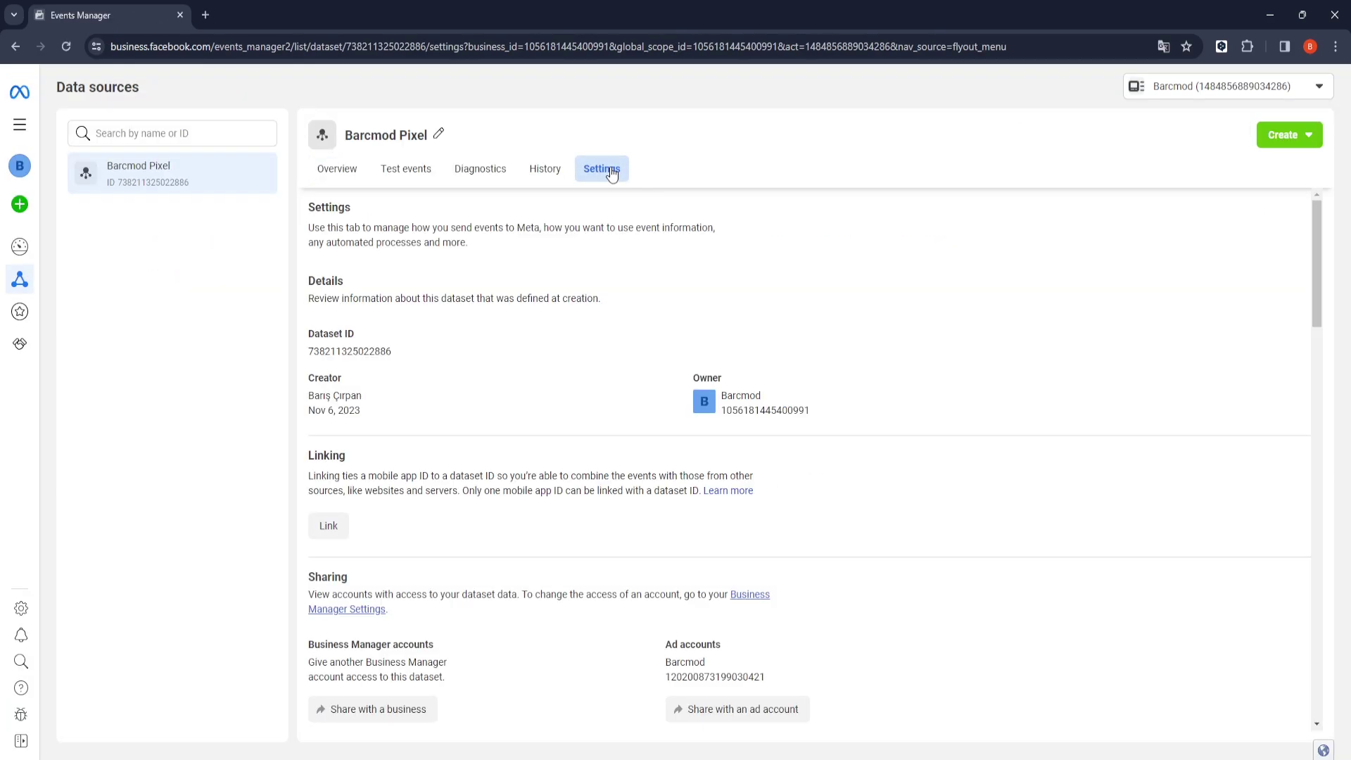
scroll(610, 173, down, 3)
scroll(502, 345, down, 4)
scroll(503, 345, down, 2)
scroll(503, 345, down, 2)
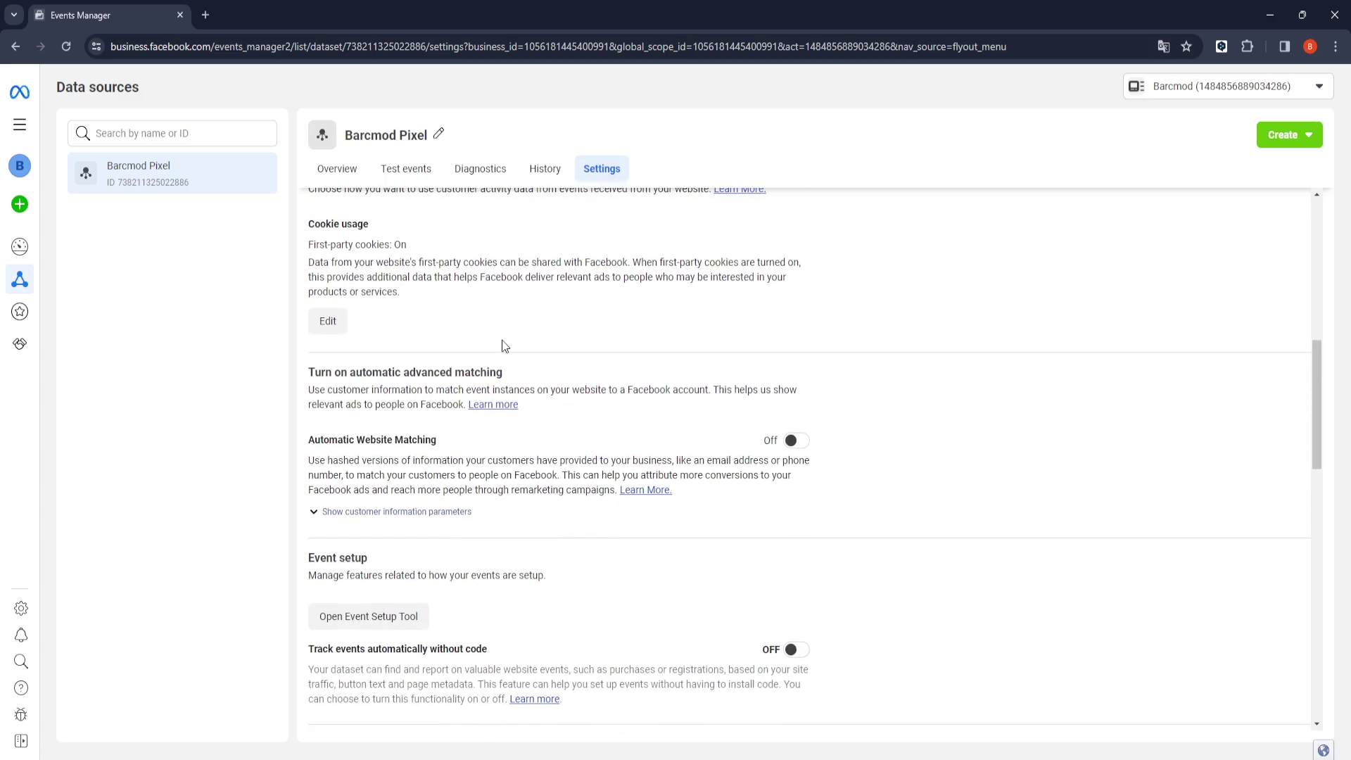
scroll(503, 346, down, 2)
scroll(503, 345, down, 2)
scroll(503, 346, down, 5)
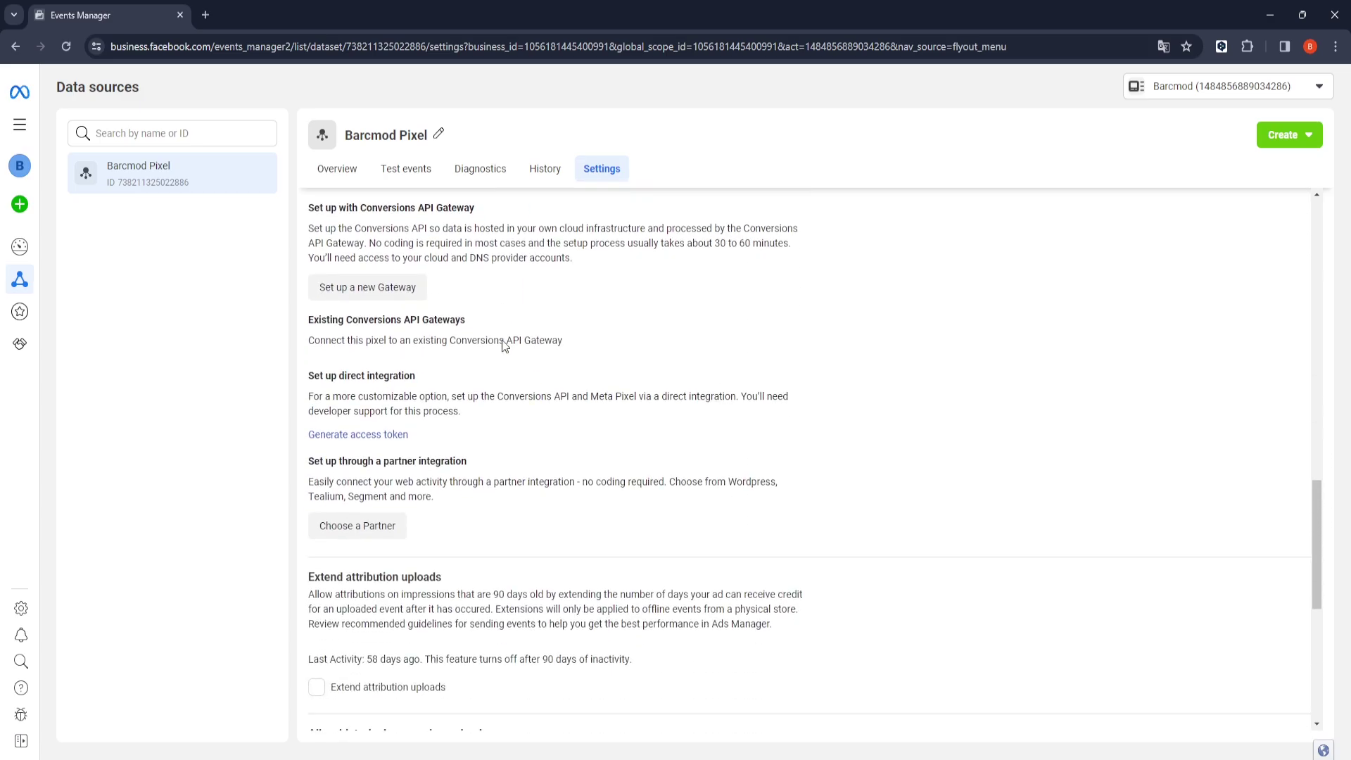
click(355, 435)
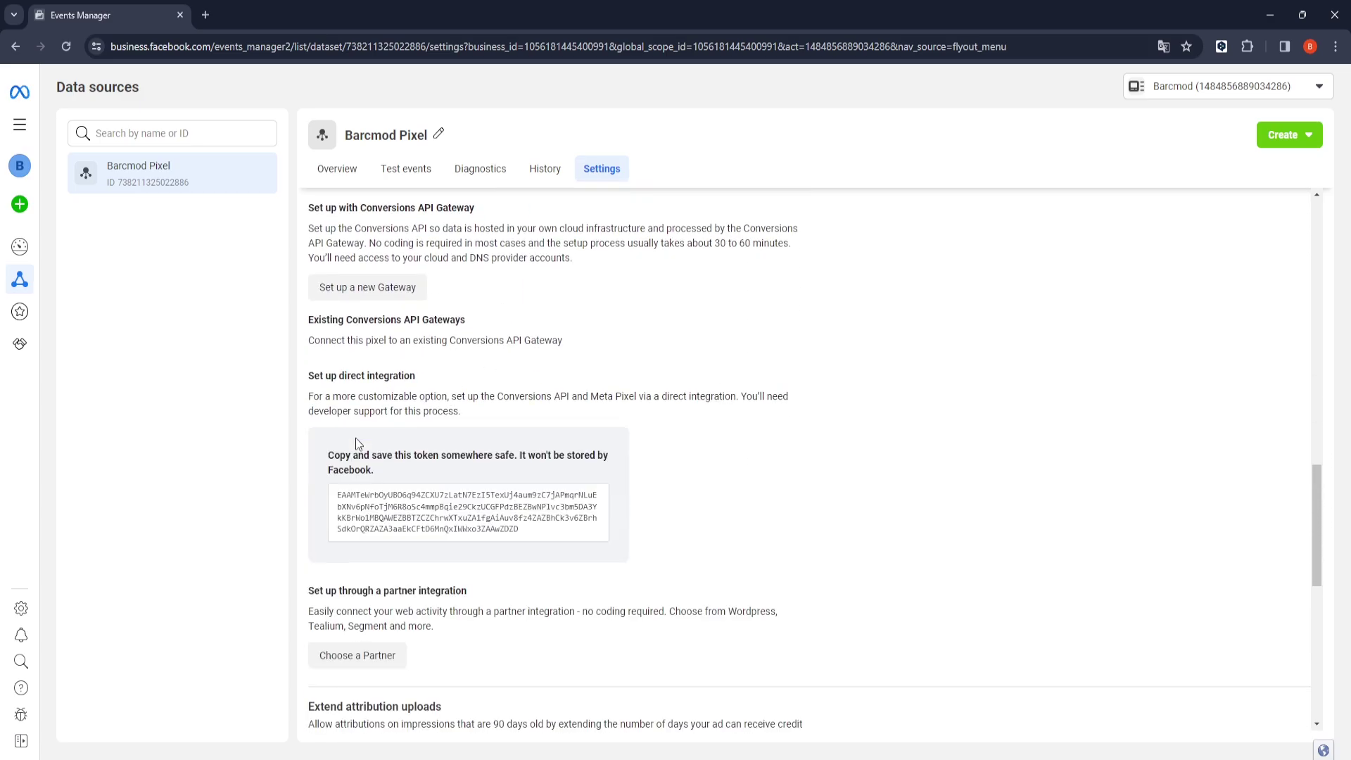
click(467, 511)
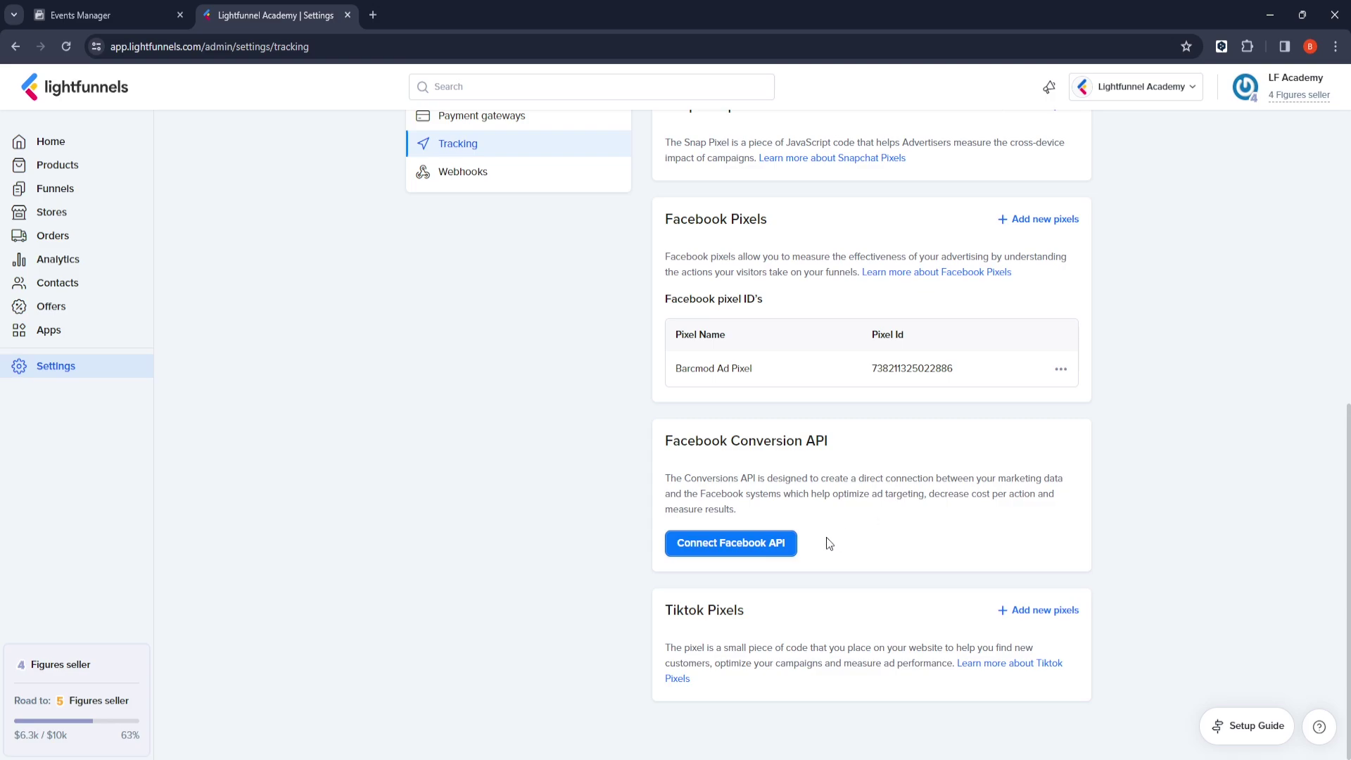
click(775, 547)
text(Test Con)
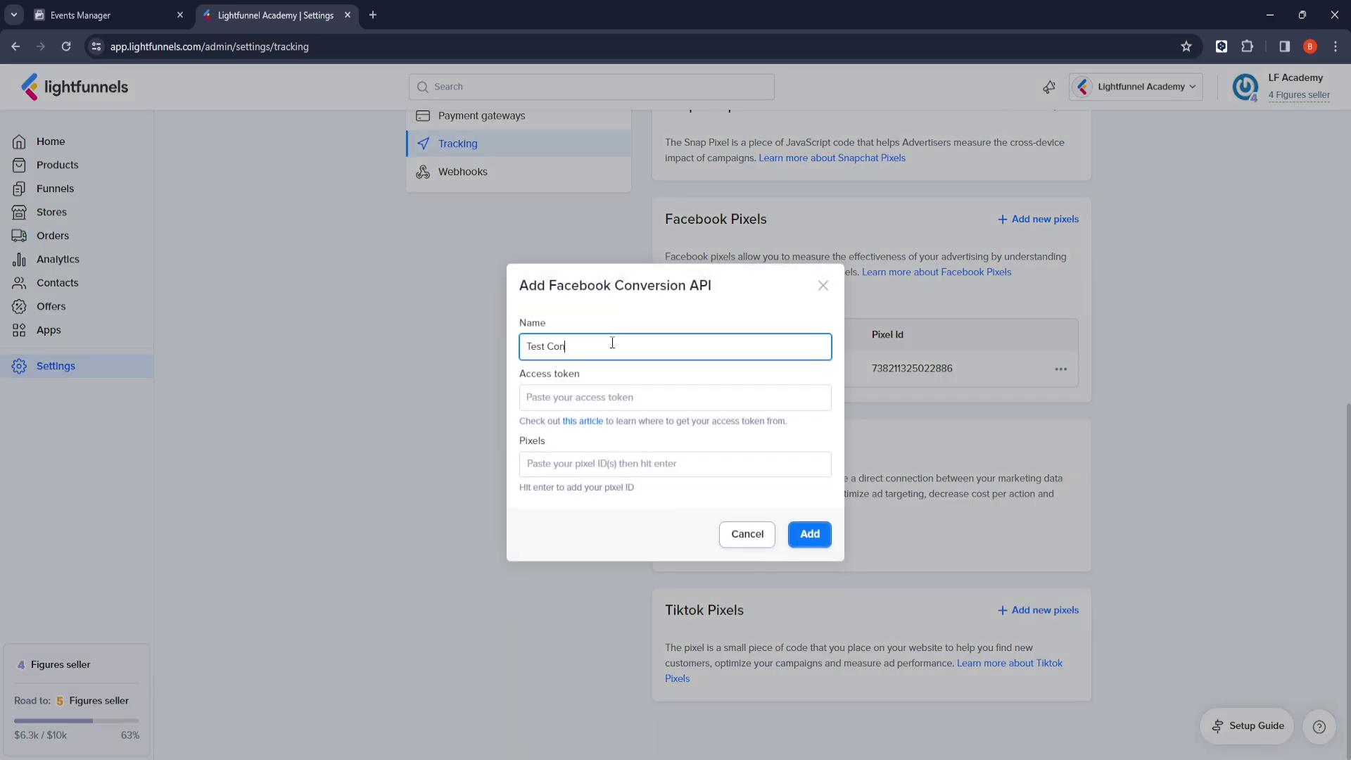
text(version API)
click(601, 397)
key(ctrl+v)
click(590, 462)
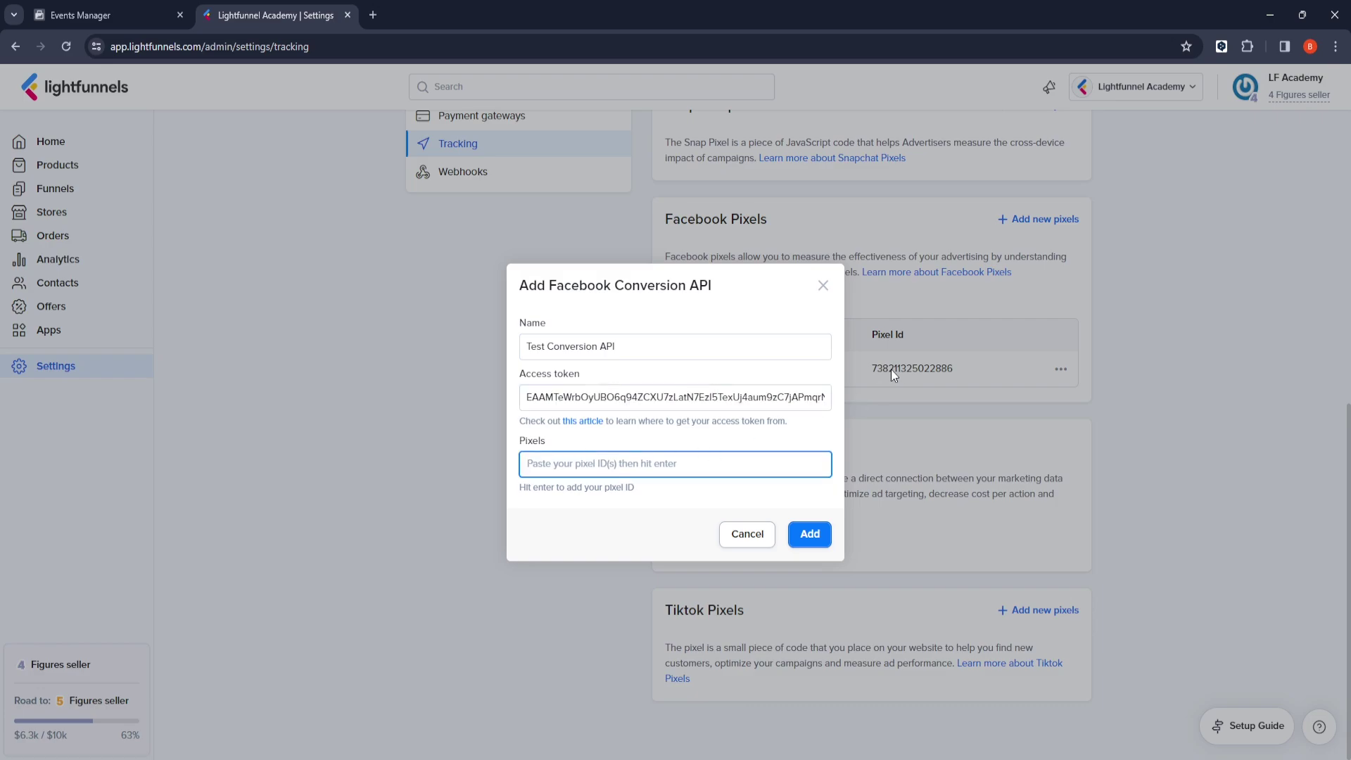
key(ctrl+v)
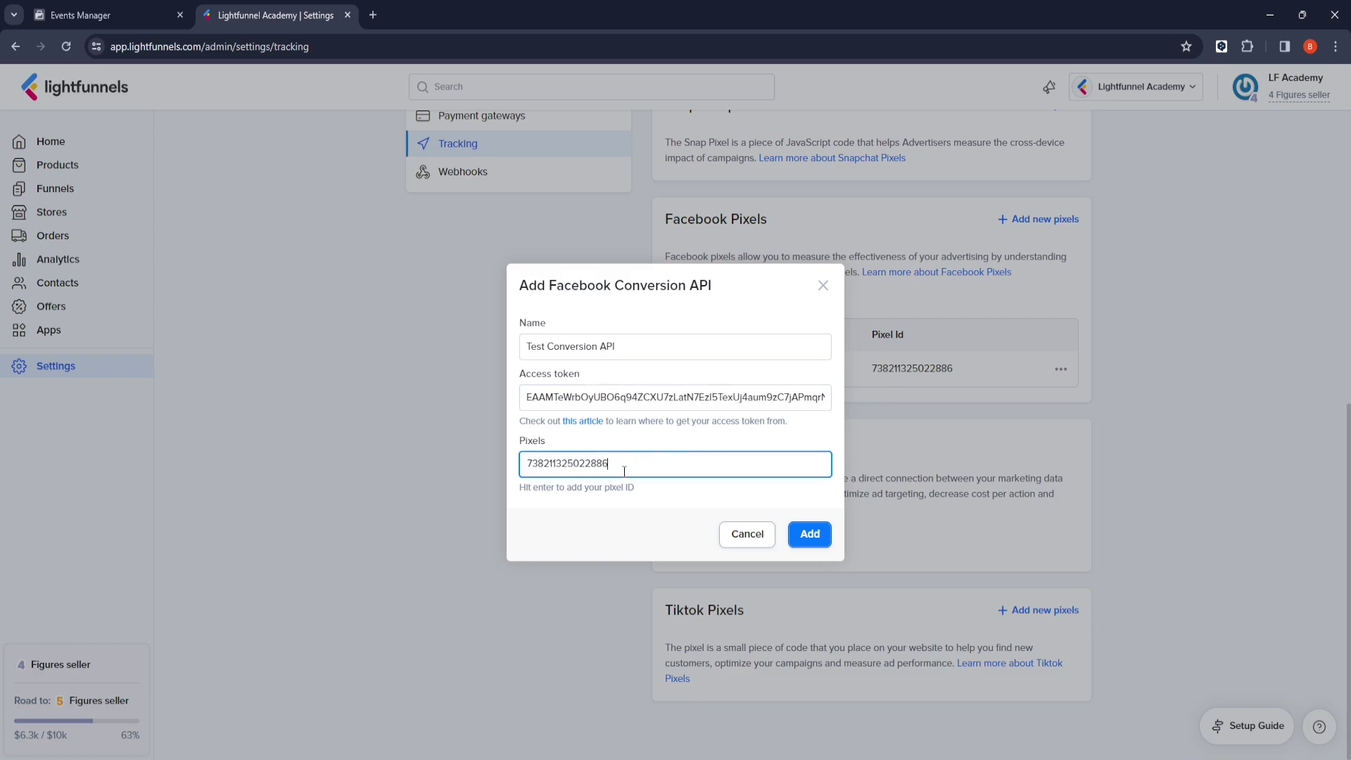
key(Return)
click(810, 535)
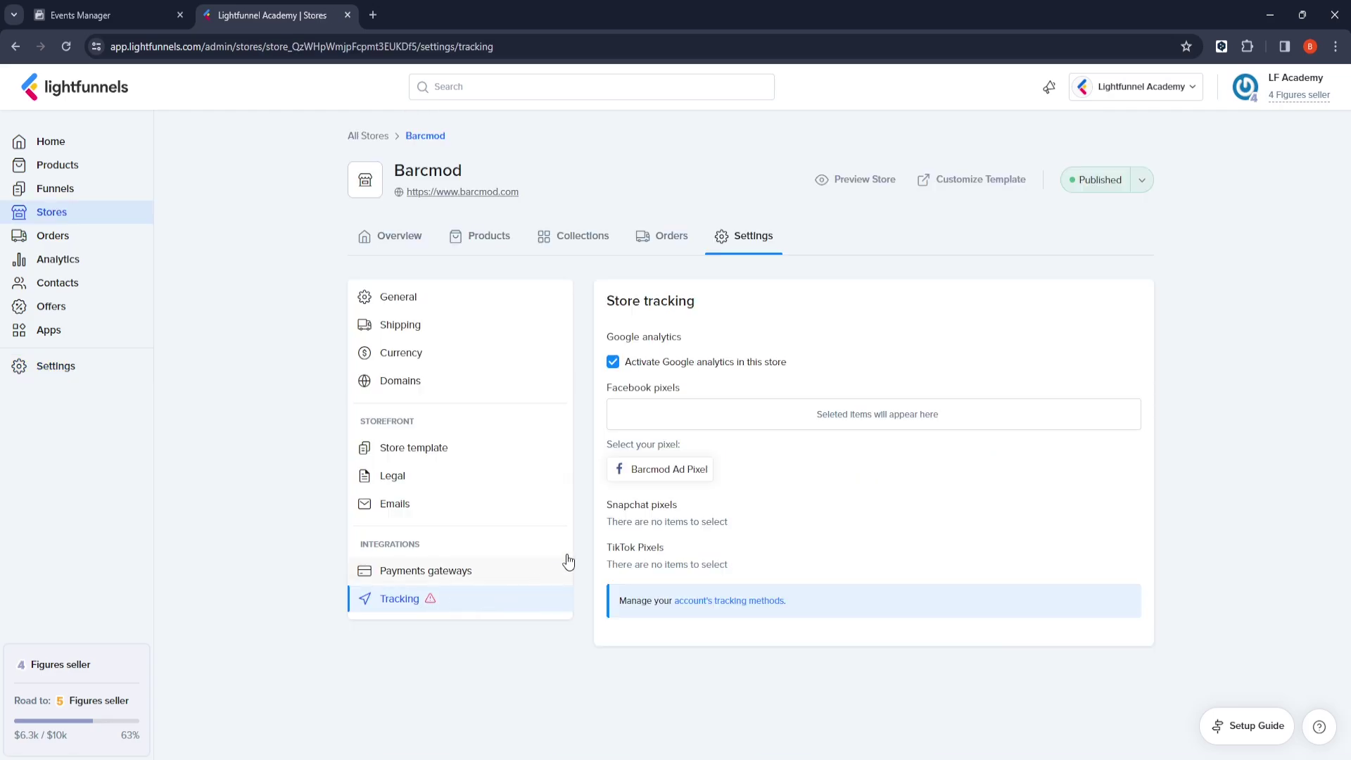
Step: Select Barcmod Ad Pixel for the Barcmod store's tracking and save the settings
click(654, 475)
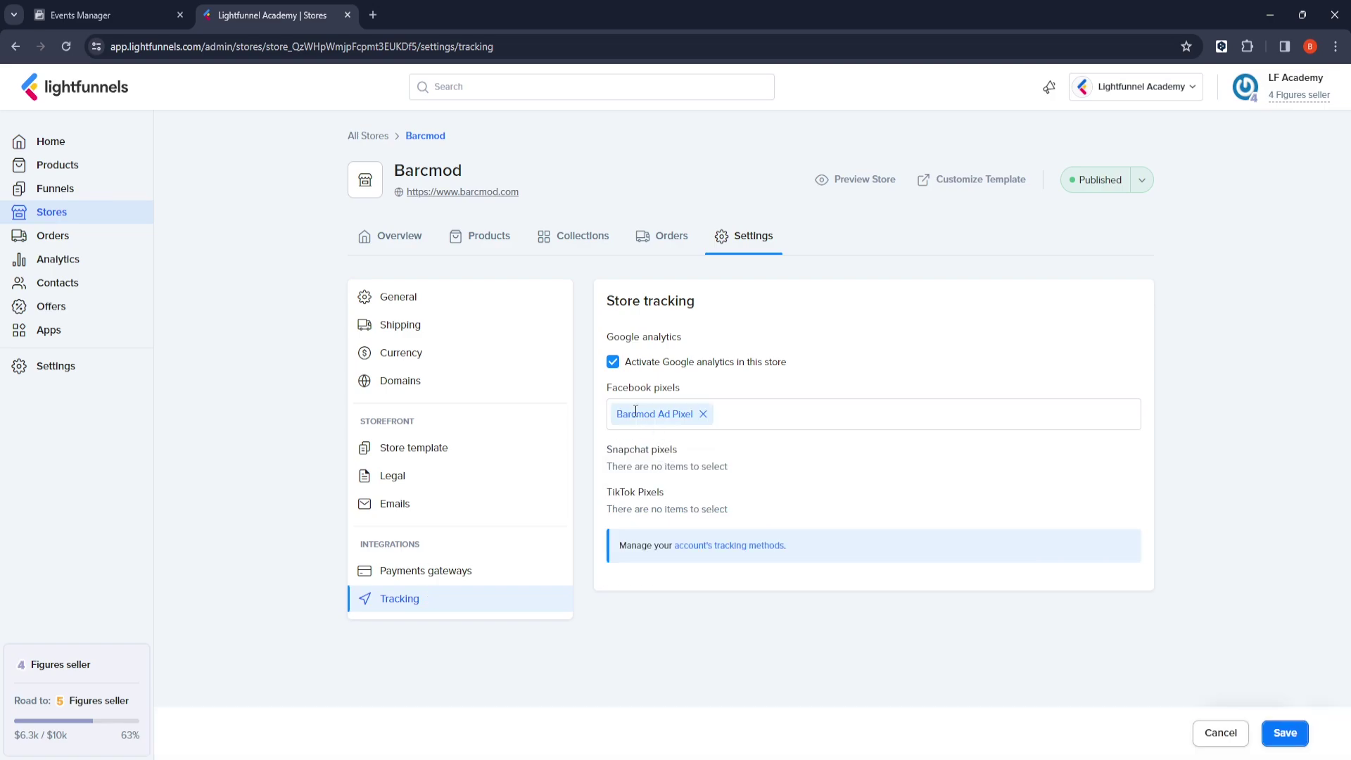
click(1280, 736)
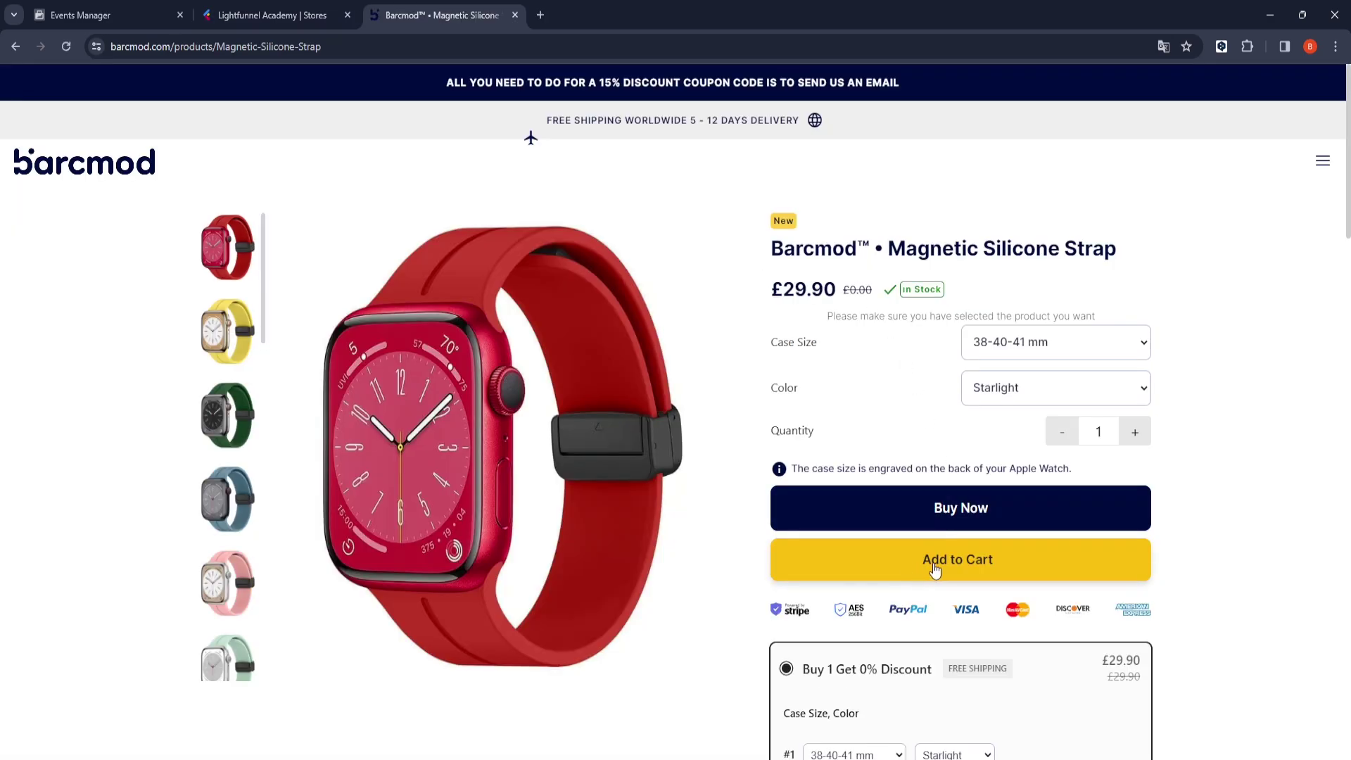
Step: Add the Magnetic Silicone Strap to the cart and go to checkout to fire test events
click(942, 560)
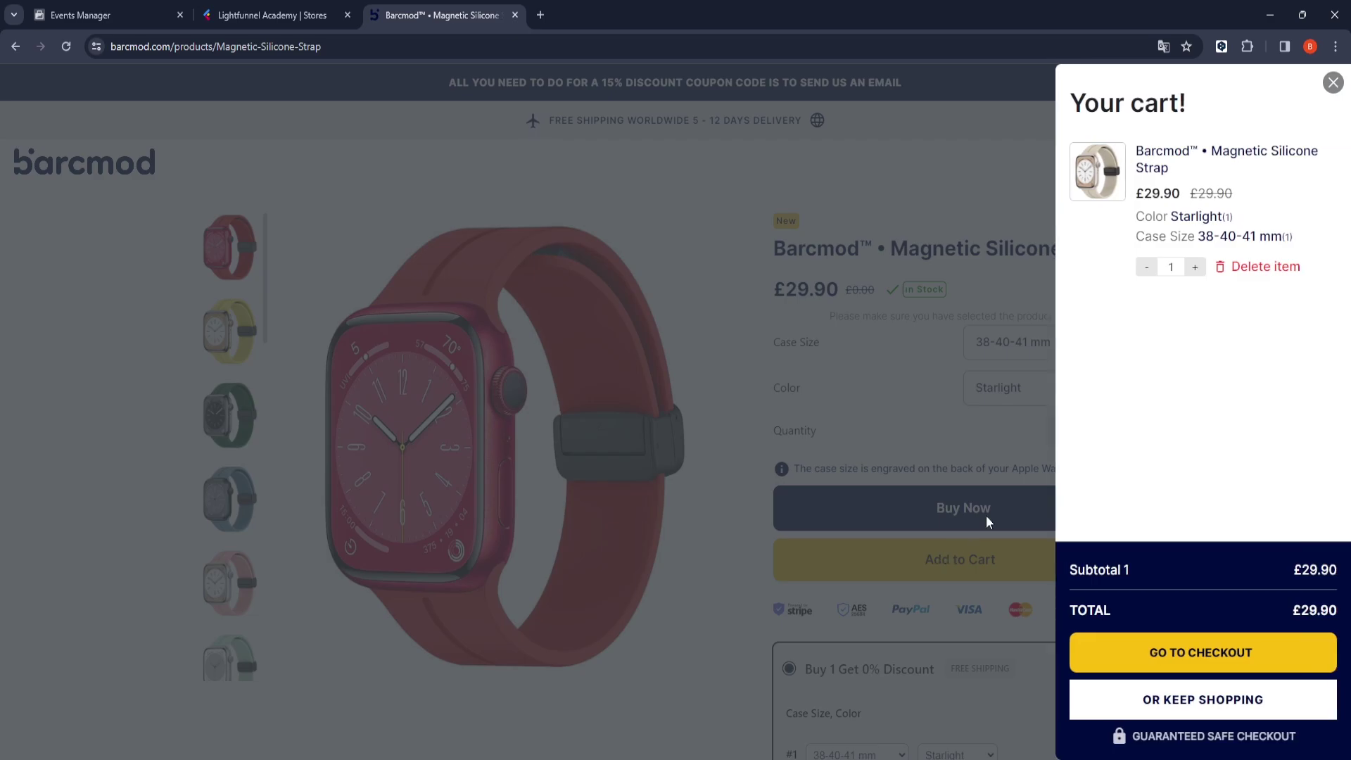
click(1214, 656)
click(81, 15)
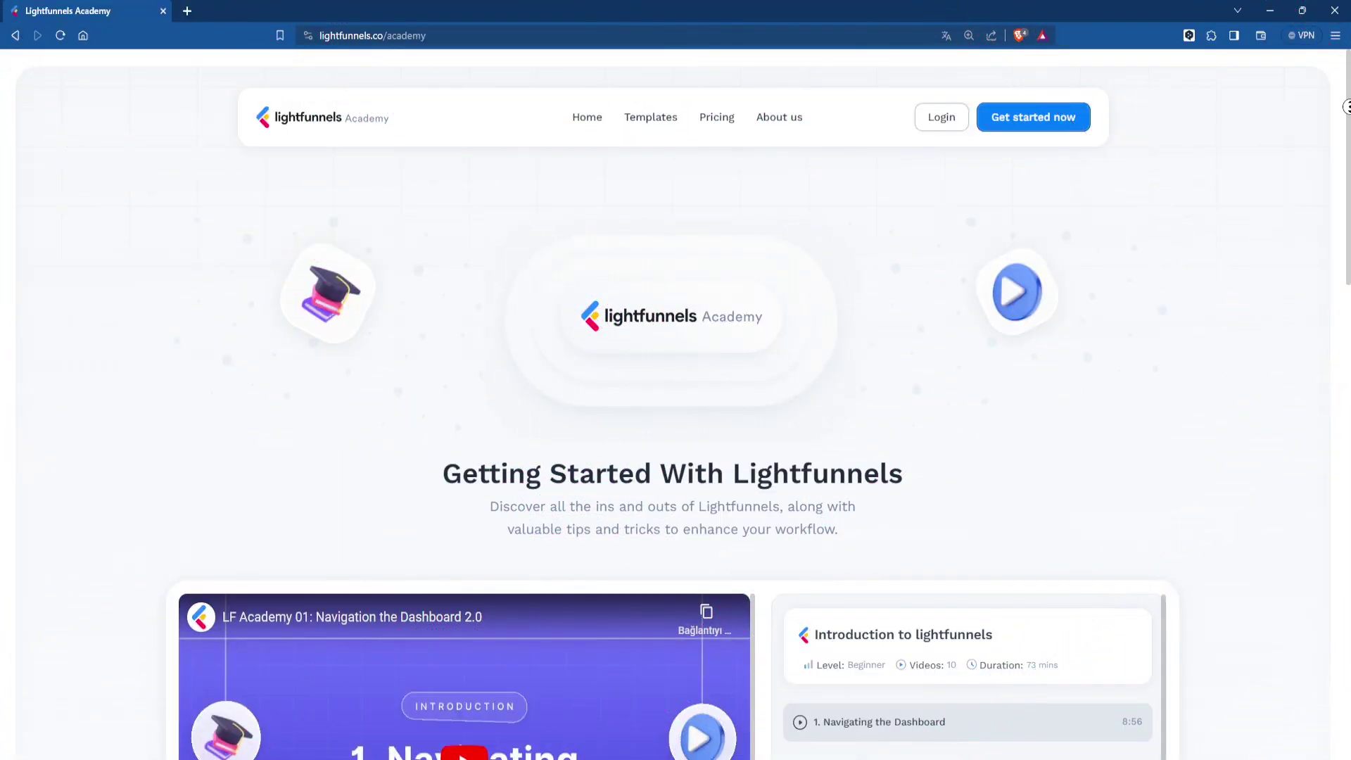
scroll(1347, 105, down, 1)
scroll(1348, 124, down, 2)
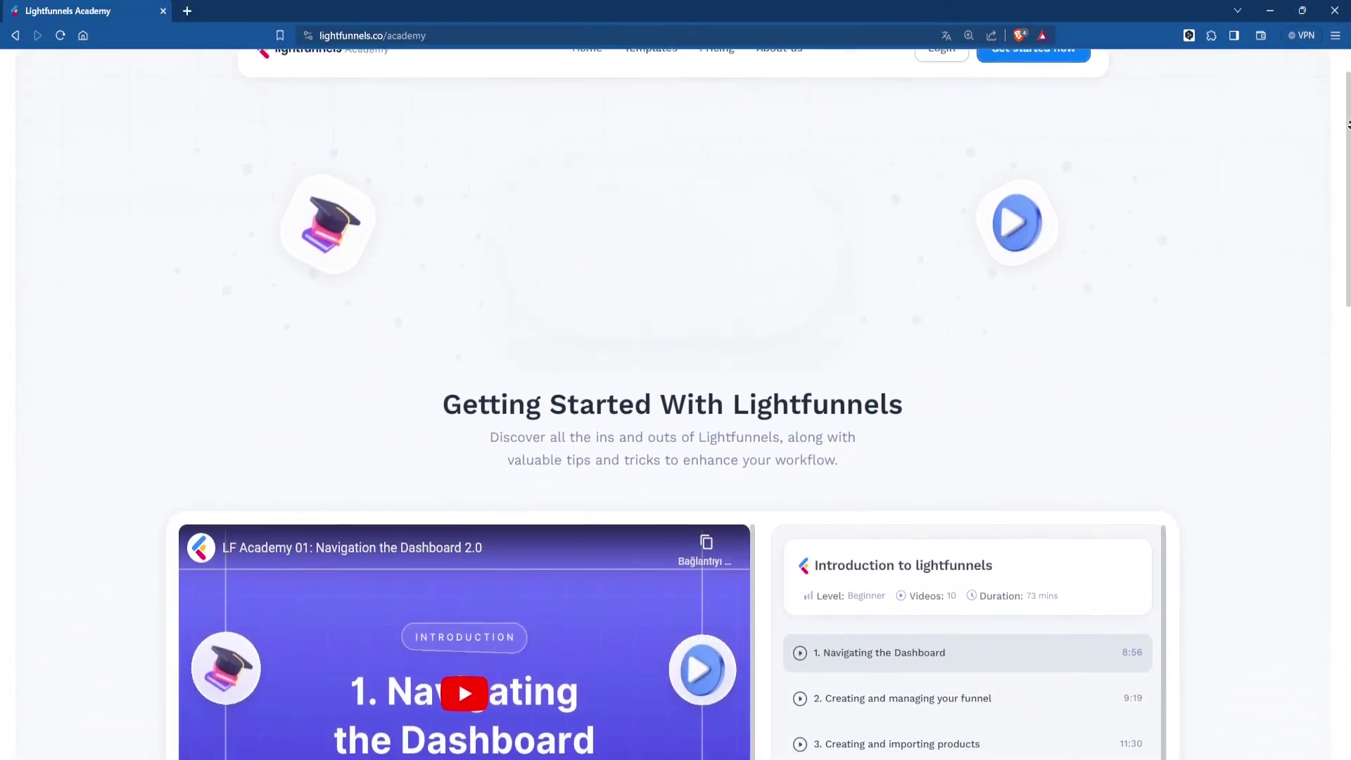
scroll(1349, 131, down, 1)
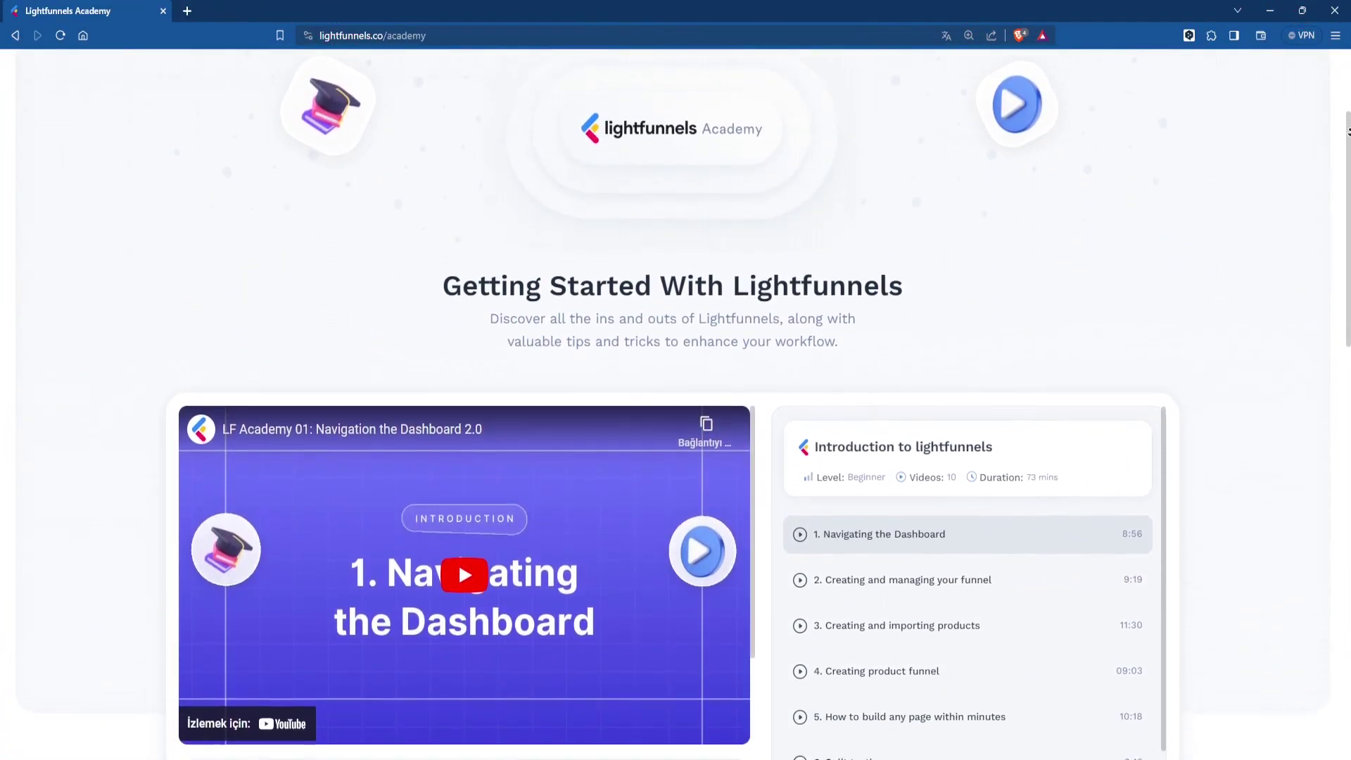
scroll(1349, 131, down, 1)
scroll(1348, 132, down, 1)
scroll(1349, 131, down, 1)
scroll(1348, 132, down, 1)
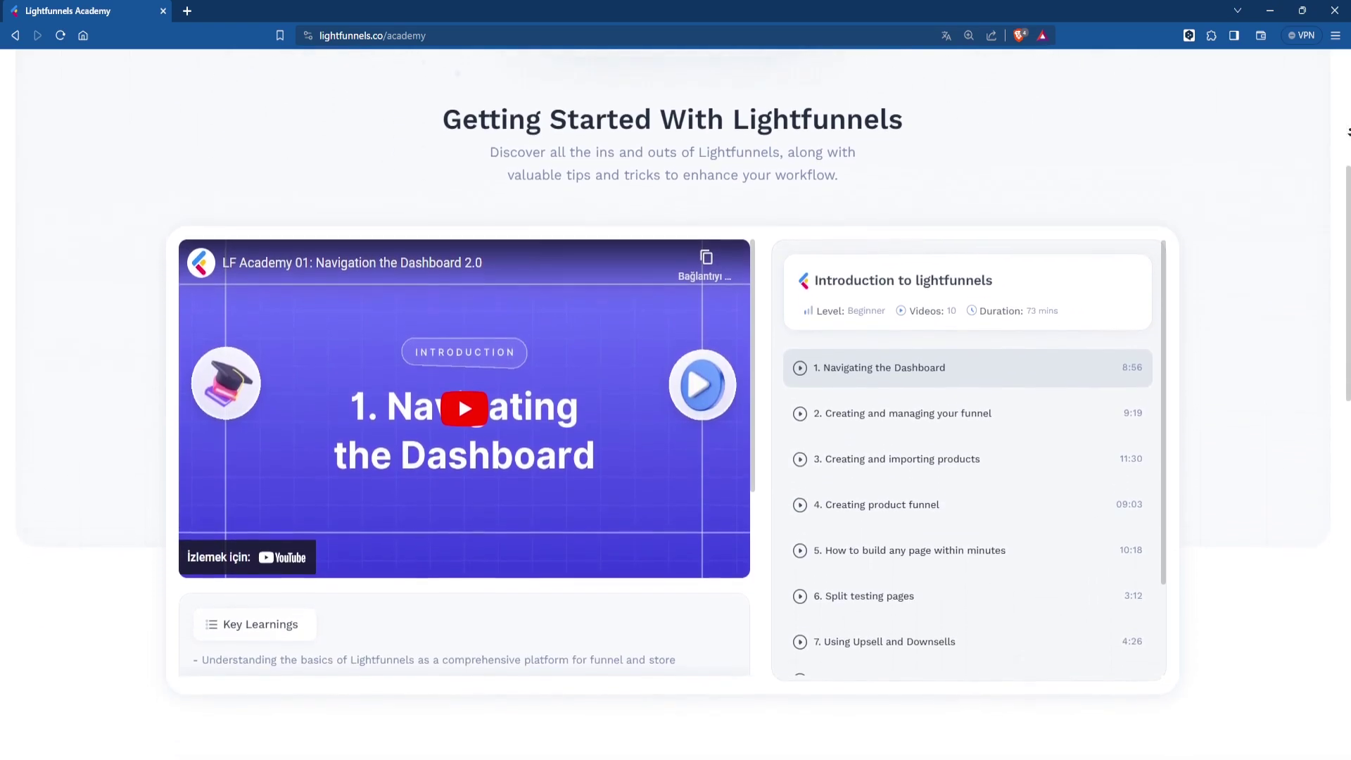
scroll(1348, 132, down, 1)
scroll(1348, 132, down, 1)
scroll(1347, 131, down, 1)
scroll(1348, 132, down, 2)
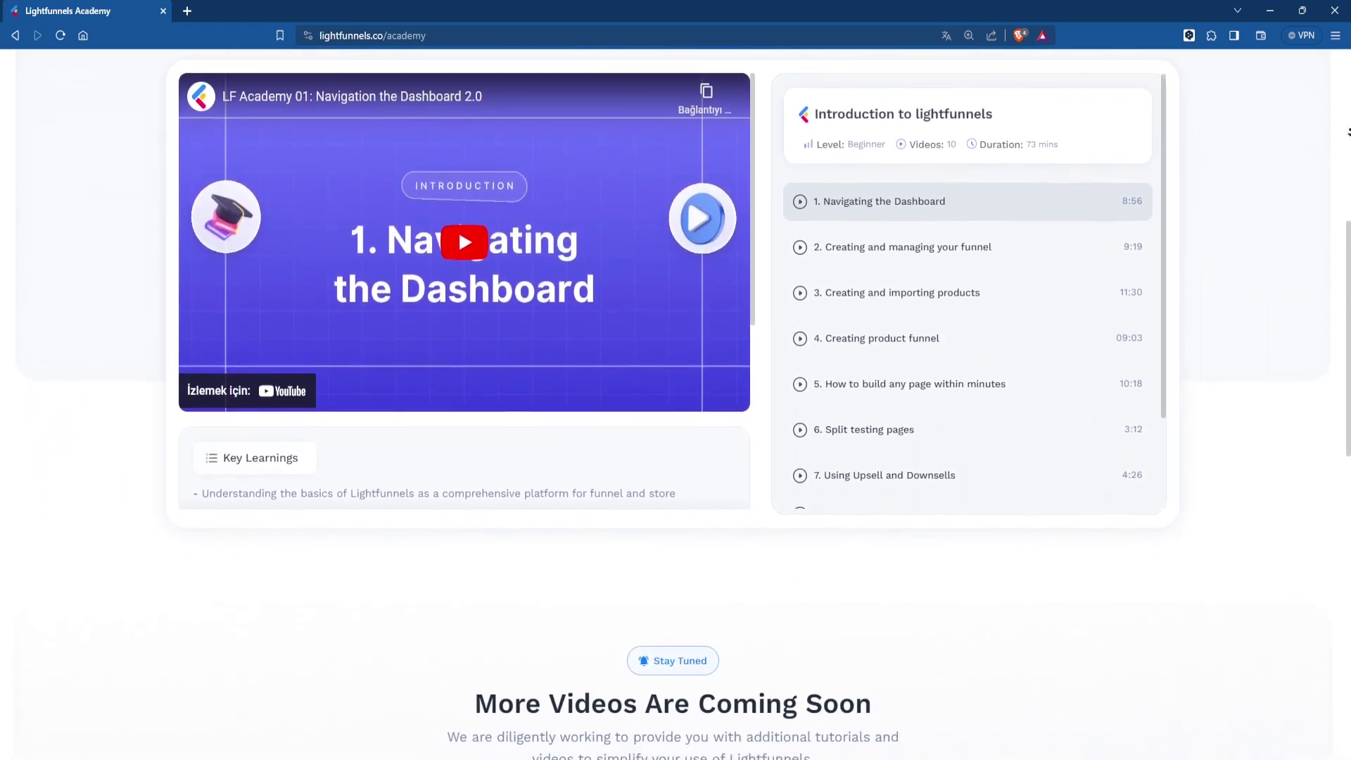
scroll(1348, 133, down, 1)
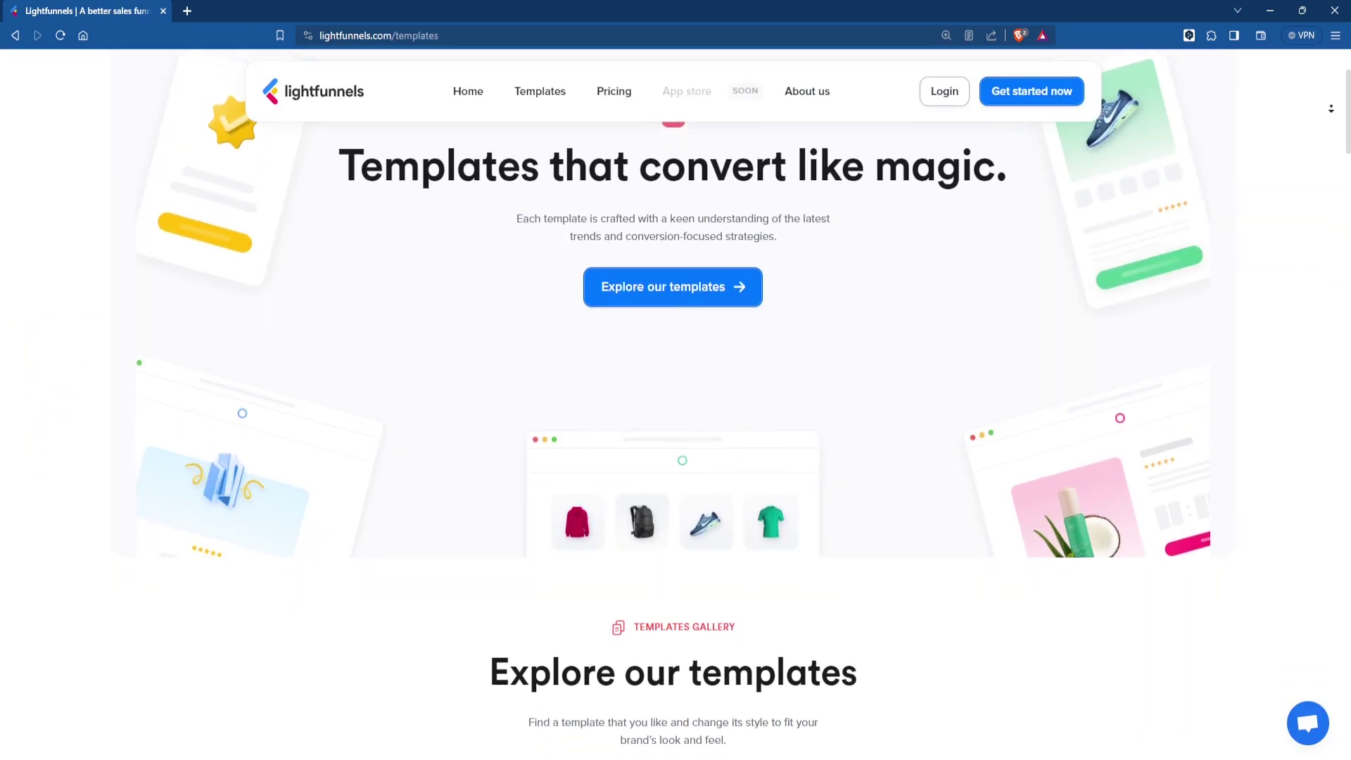
scroll(1332, 108, down, 1)
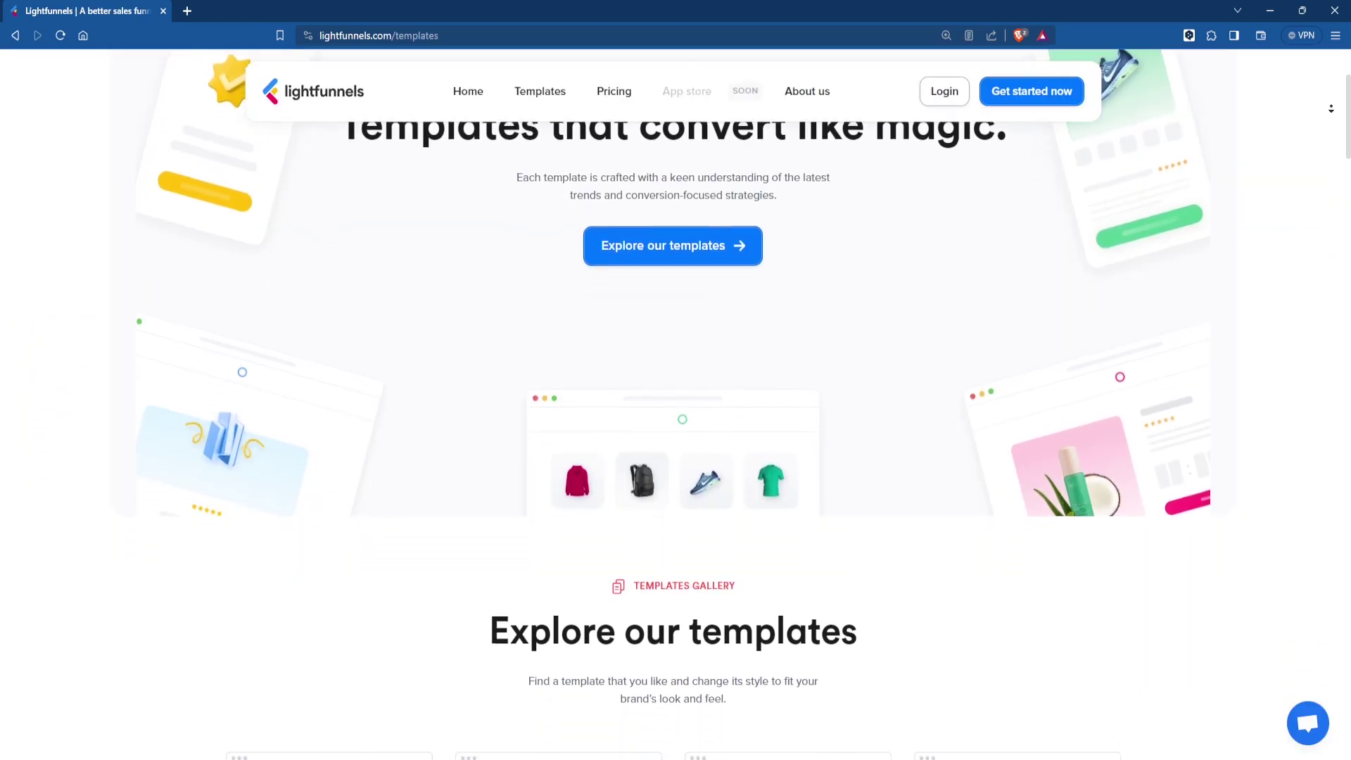
scroll(1332, 108, down, 1)
scroll(1331, 108, down, 1)
scroll(1331, 108, down, 1)
scroll(1331, 107, down, 1)
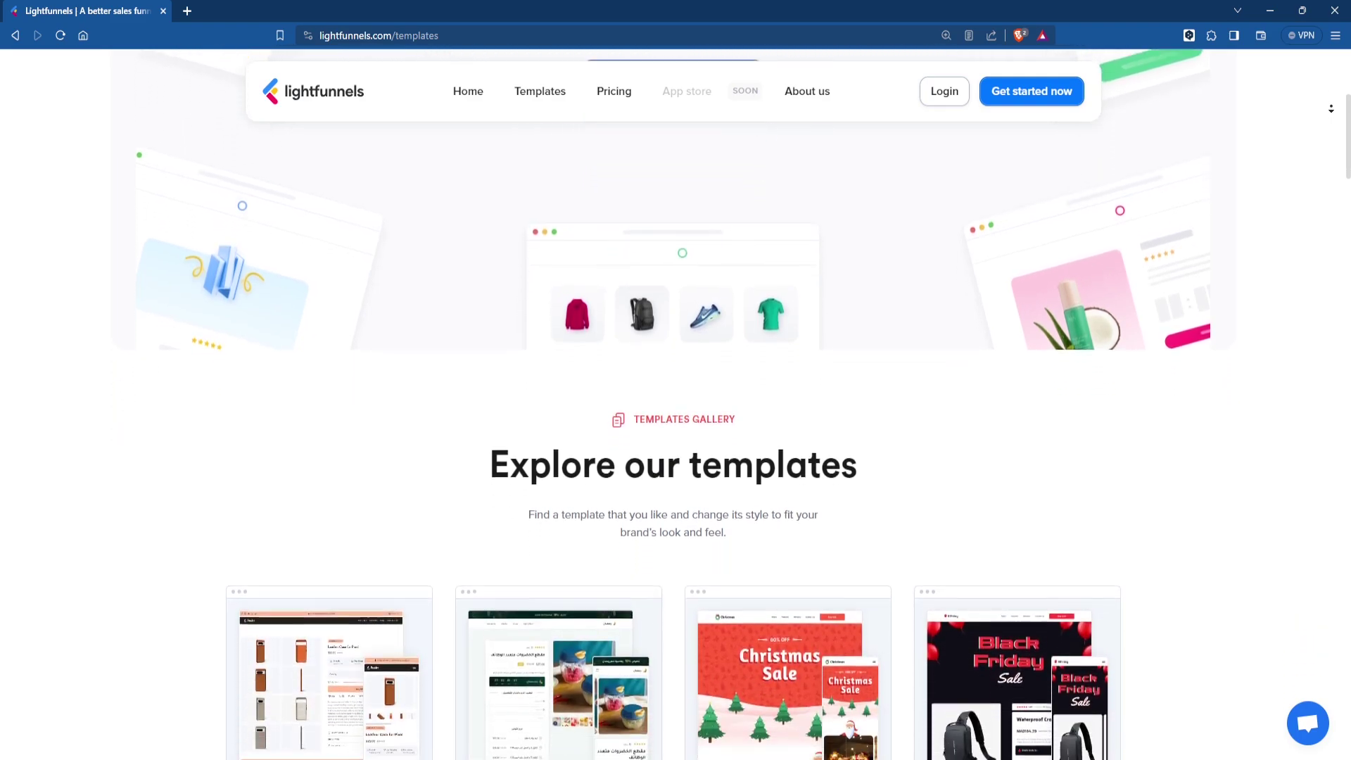
scroll(1331, 111, down, 1)
scroll(1331, 113, down, 1)
scroll(1331, 115, down, 1)
scroll(1331, 115, down, 1)
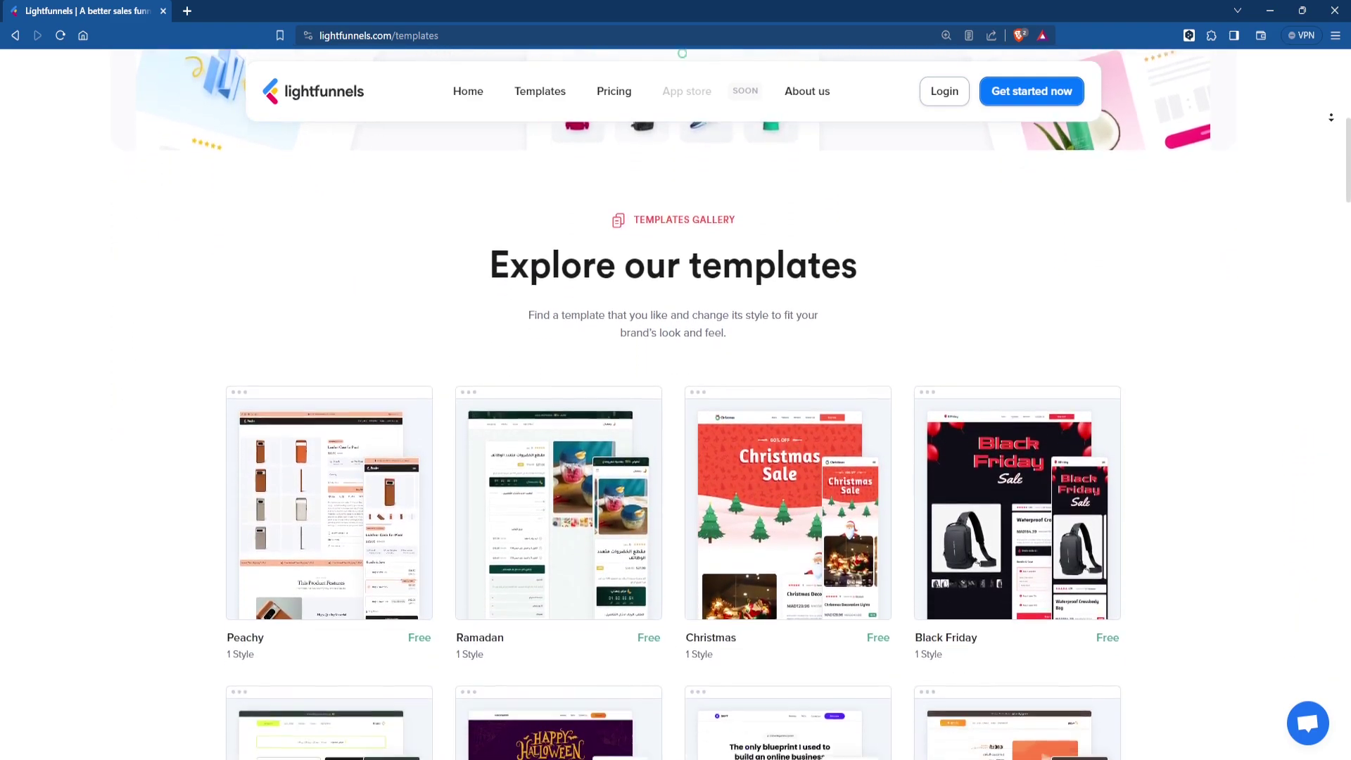
scroll(1331, 114, down, 1)
scroll(1331, 112, down, 1)
scroll(1332, 112, down, 1)
scroll(1332, 112, down, 1)
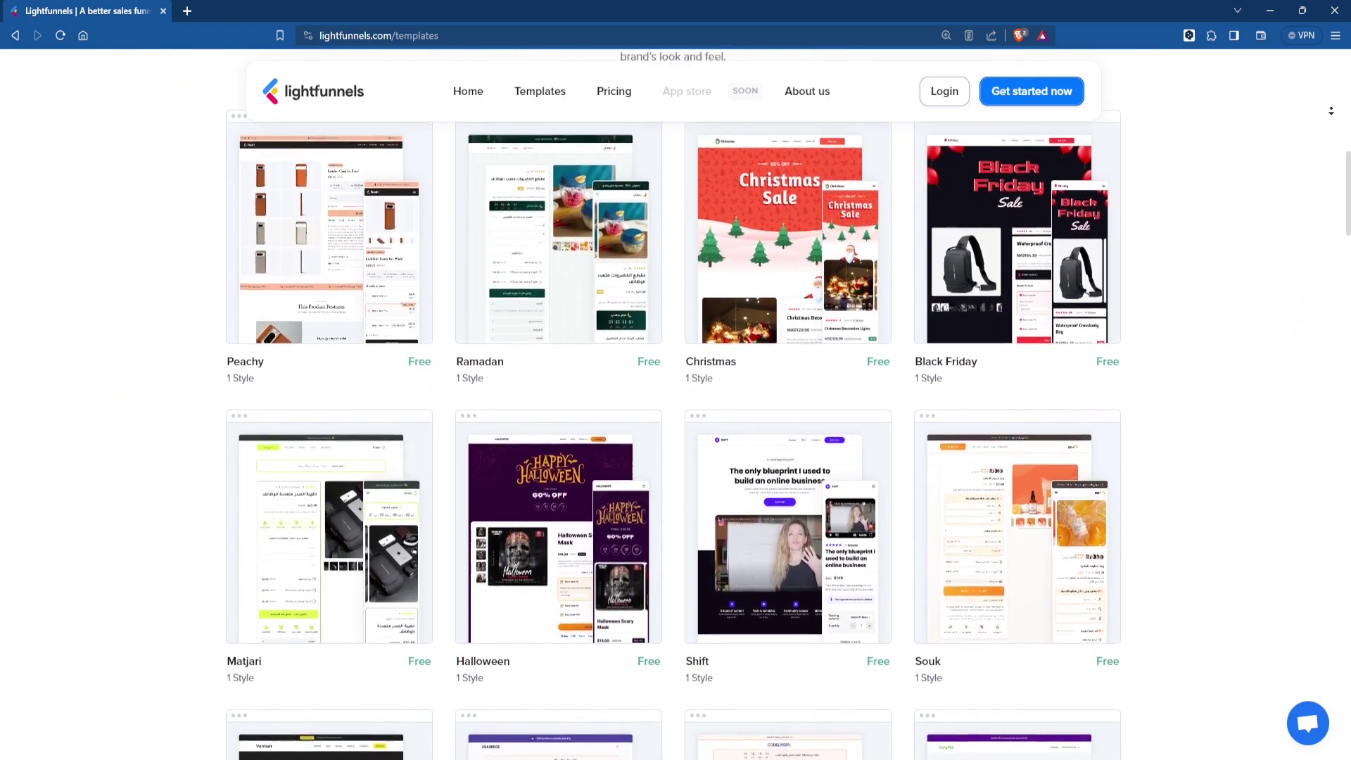
scroll(1331, 112, down, 1)
scroll(1331, 112, down, 1)
scroll(1332, 111, down, 1)
scroll(1332, 111, down, 1)
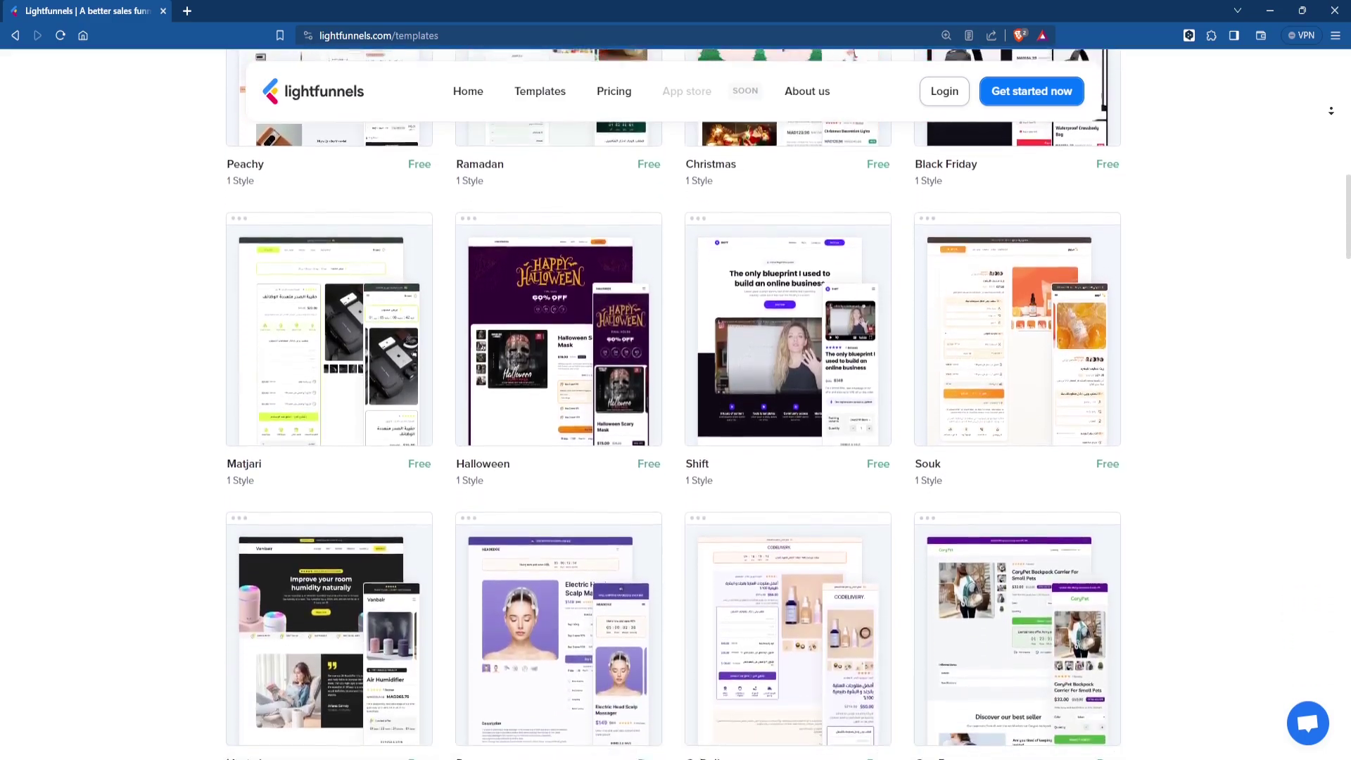
scroll(1332, 111, down, 1)
scroll(1331, 111, down, 1)
scroll(1331, 111, down, 1)
scroll(1332, 111, down, 1)
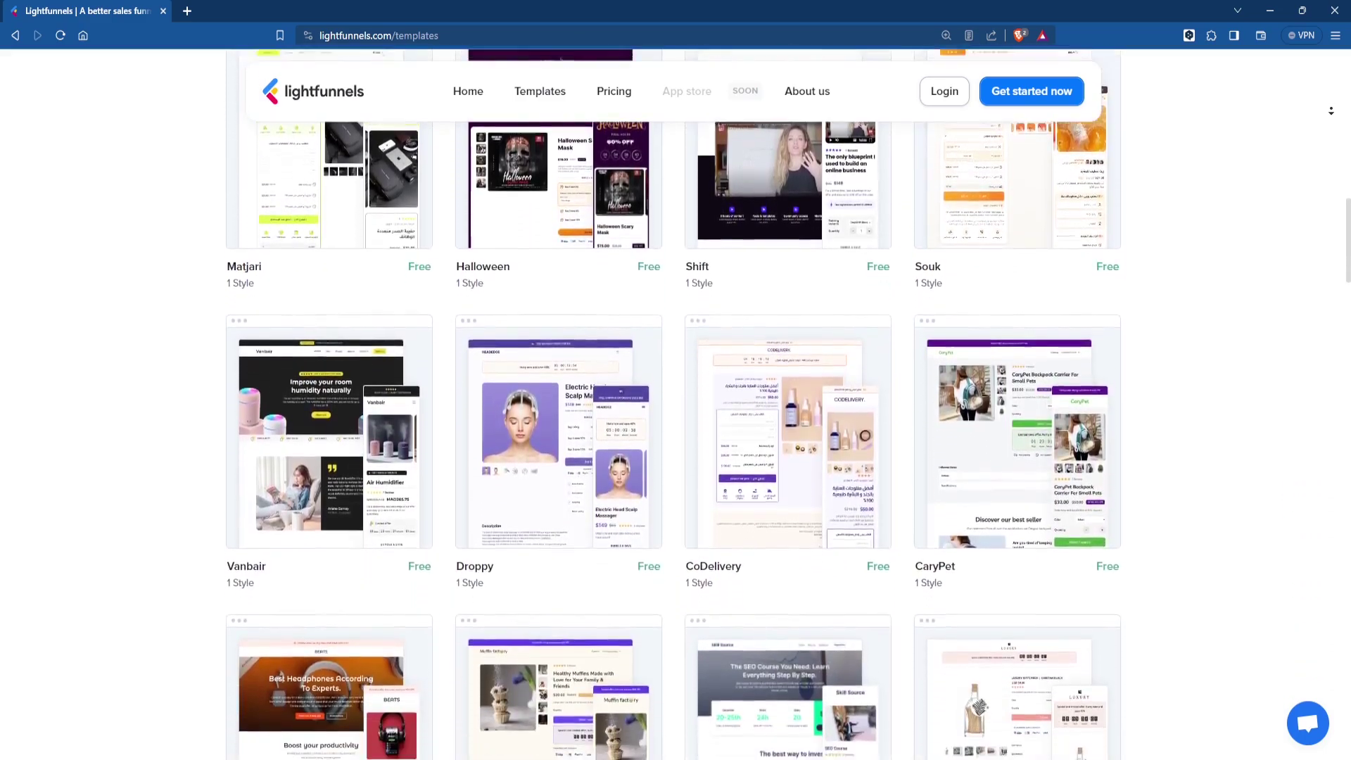
scroll(1331, 111, down, 1)
scroll(1332, 111, down, 1)
scroll(1331, 110, down, 1)
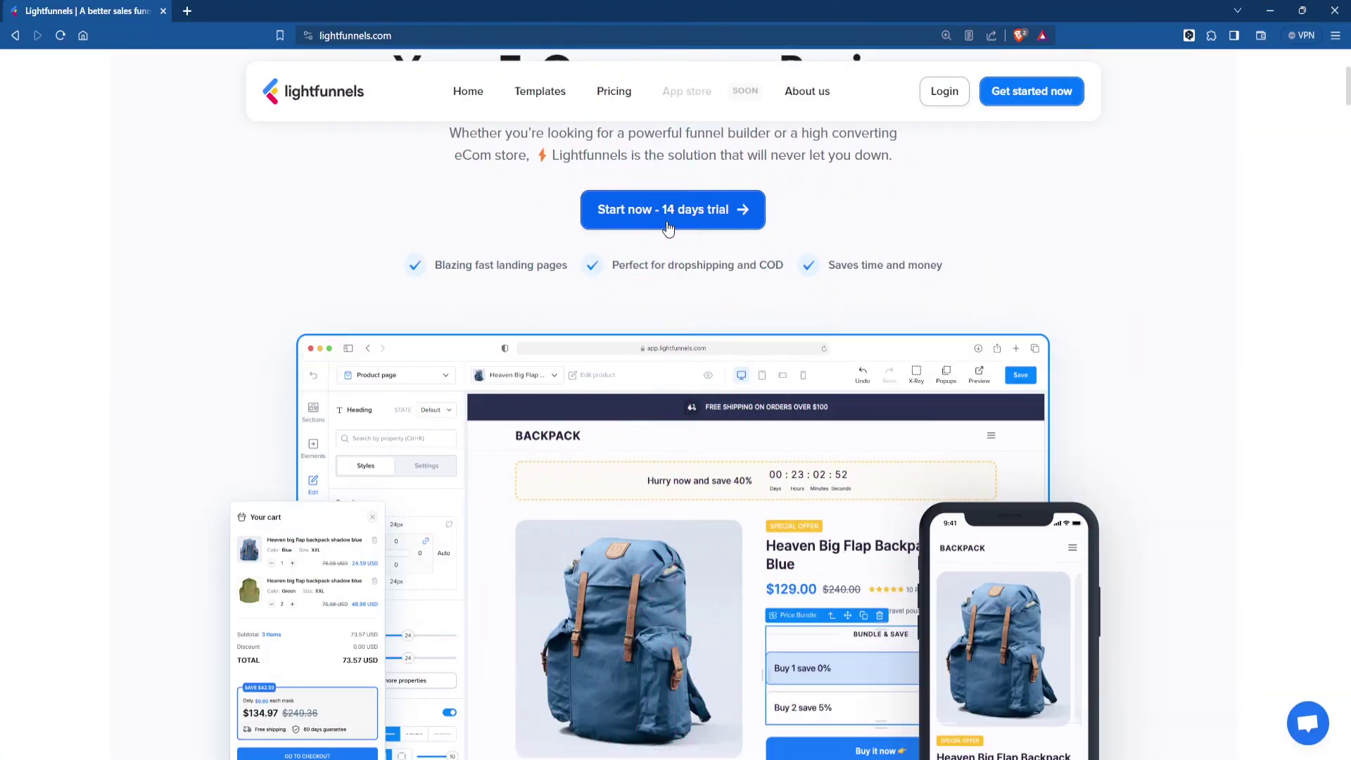
Step: Choose Start now - 14 days trial on the homepage to load the pricing plans
click(666, 211)
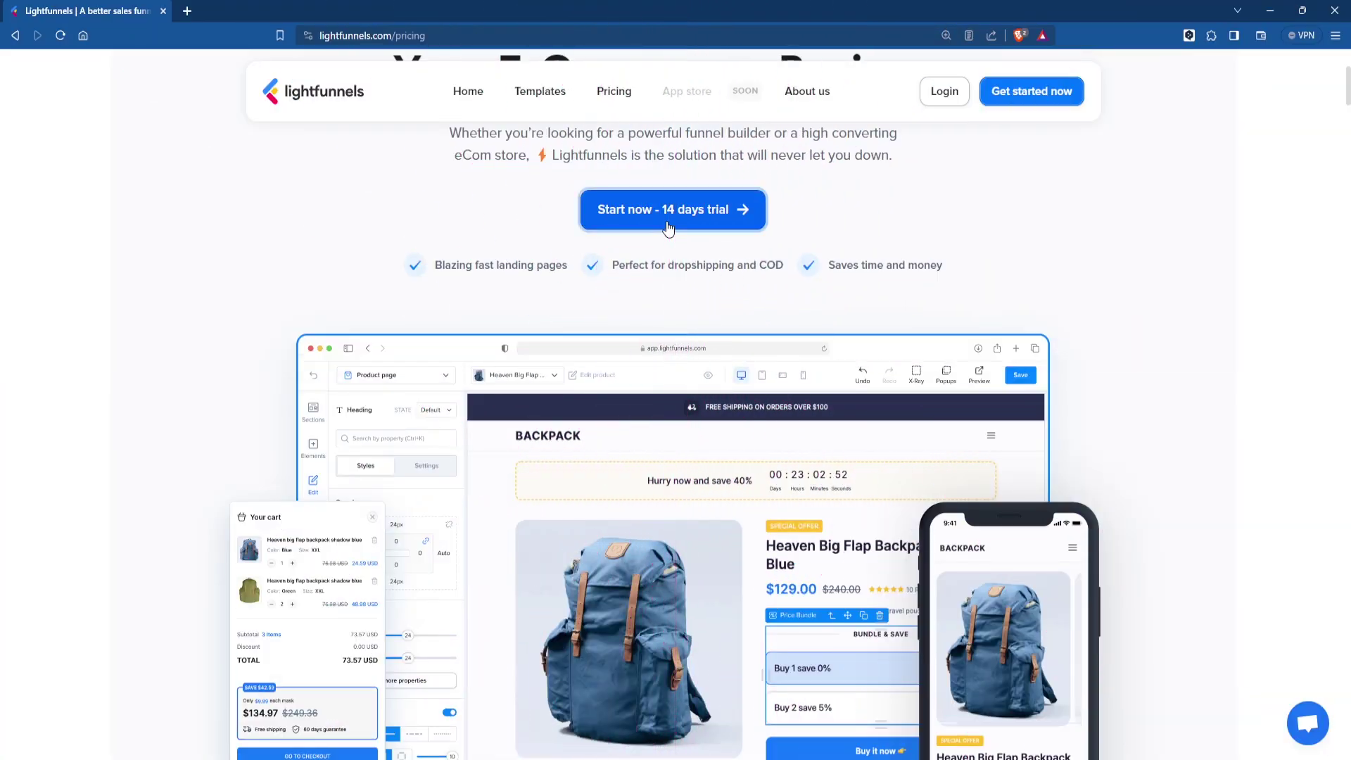